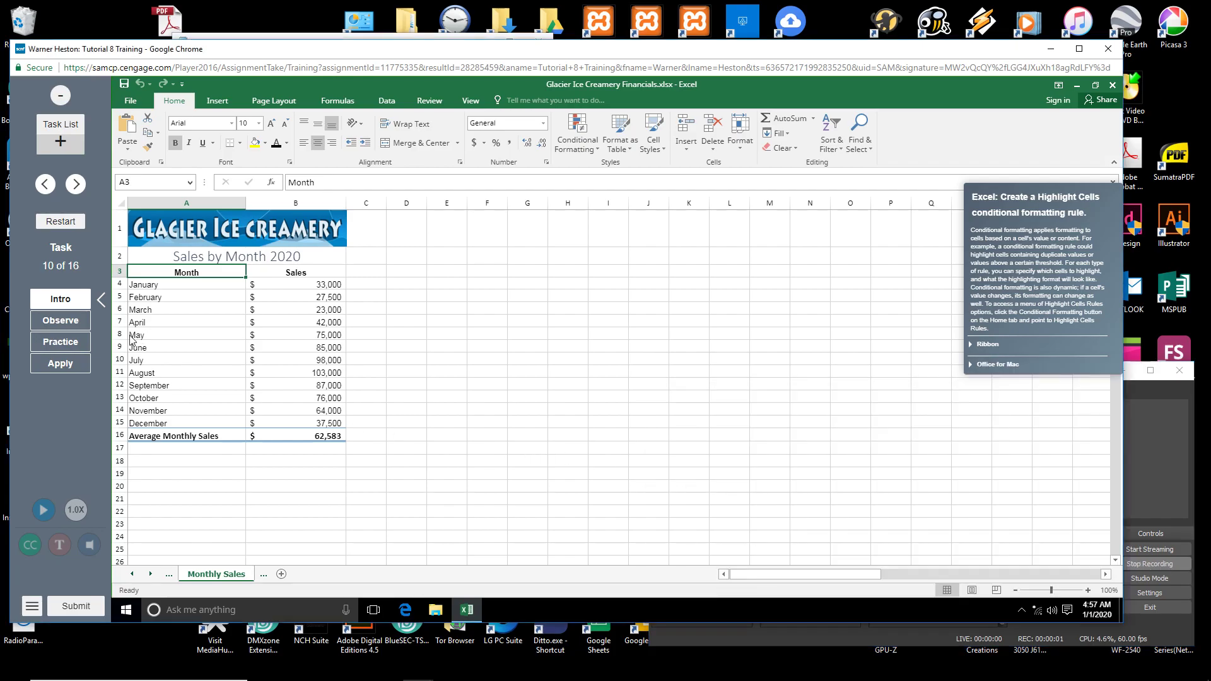
# Step: Launch the practice simulation for the highlight cells rule task
pyautogui.click(60, 341)
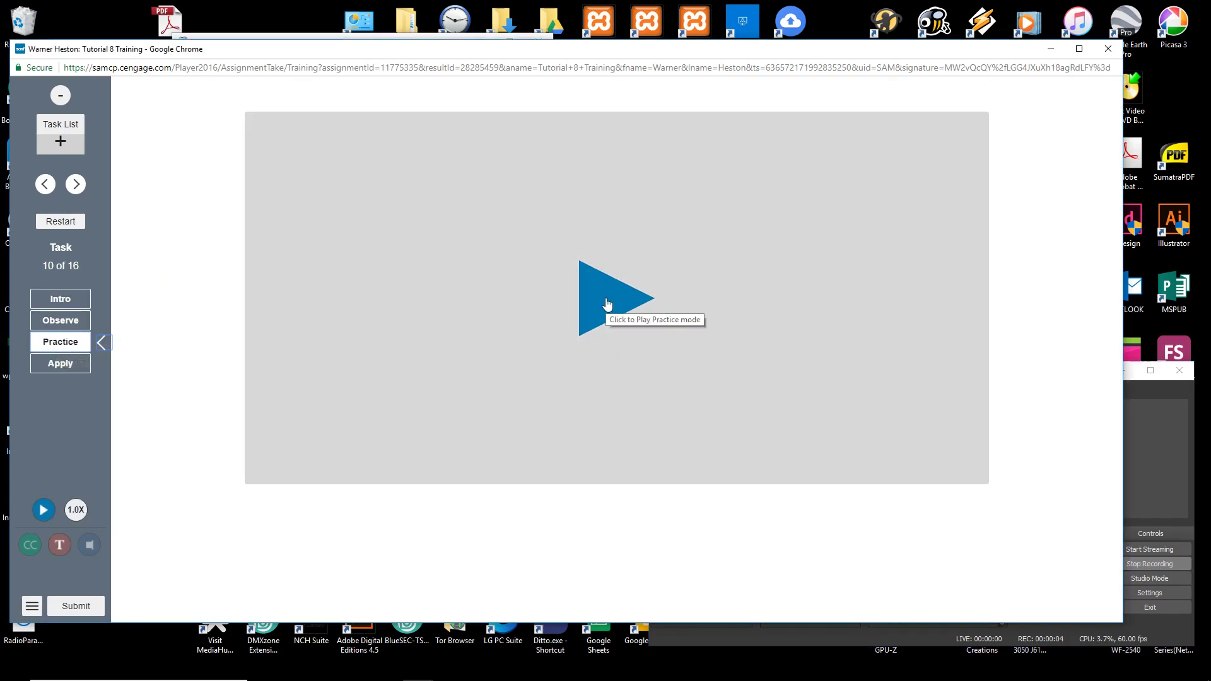
pyautogui.click(615, 300)
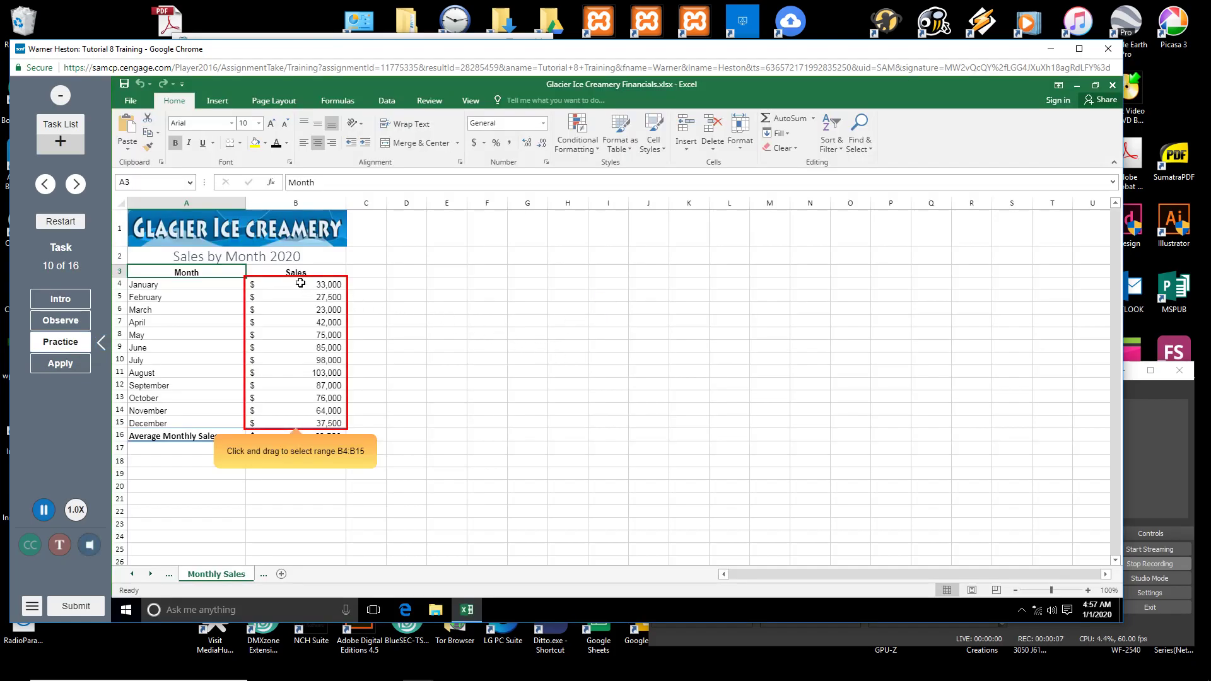
# Step: Select the Sales values B4:B15 and bring up Conditional Formatting's Highlight Cells Rules
pyautogui.moveTo(300, 284); pyautogui.dragTo(297, 422)
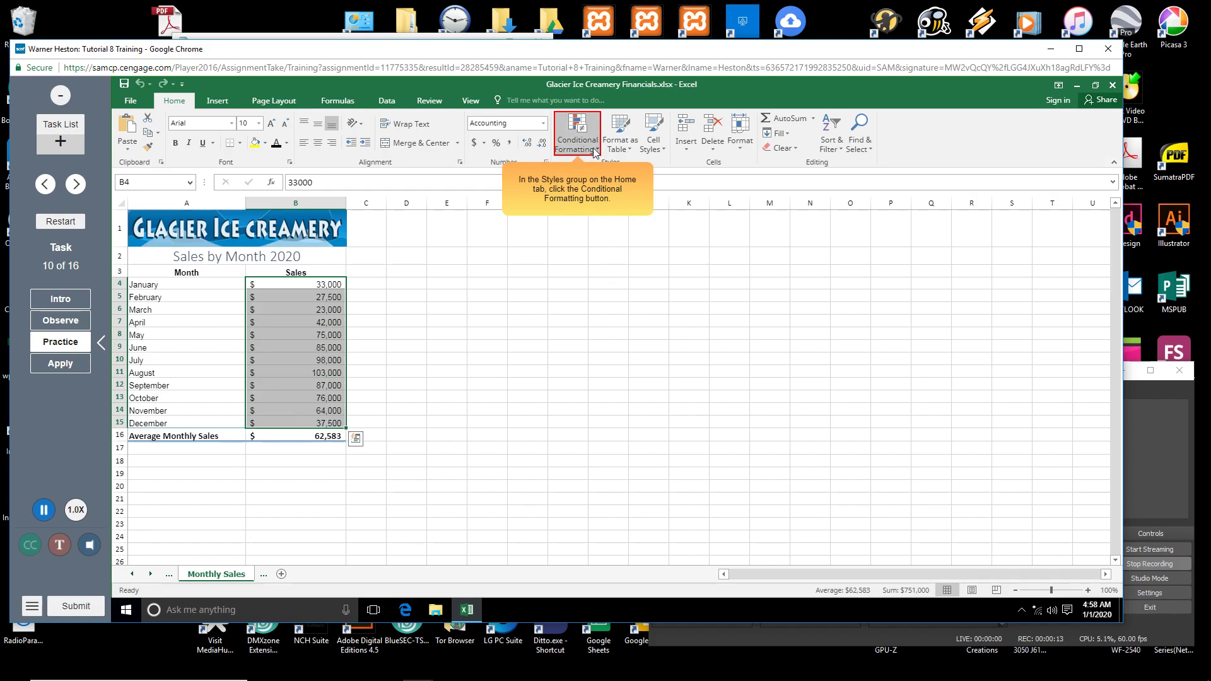
pyautogui.click(588, 144)
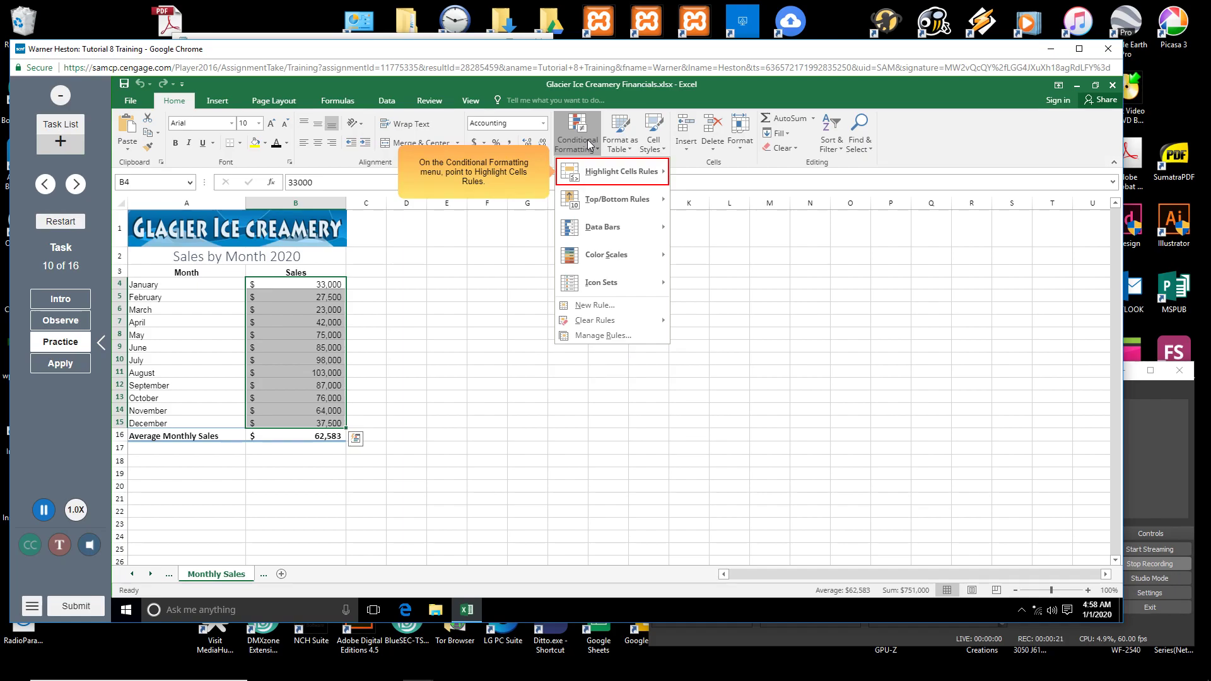
pyautogui.moveTo(615, 171)
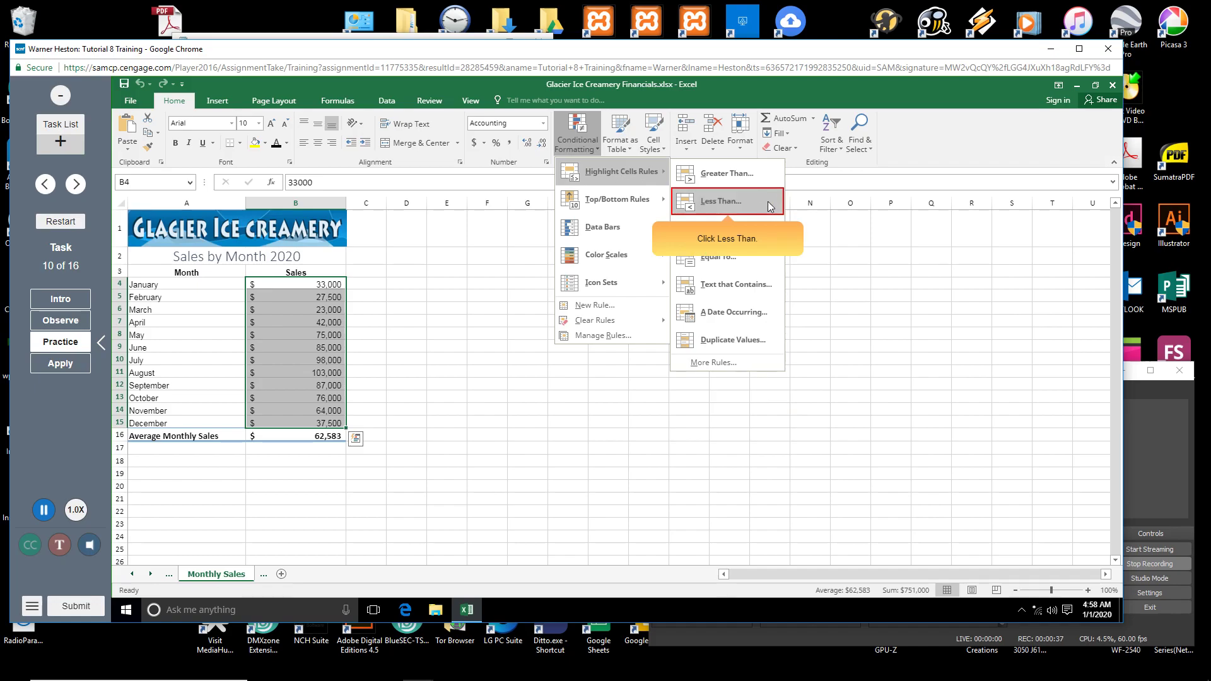
# Step: Choose the Less Than highlight rule for the selected sales cells
pyautogui.click(720, 201)
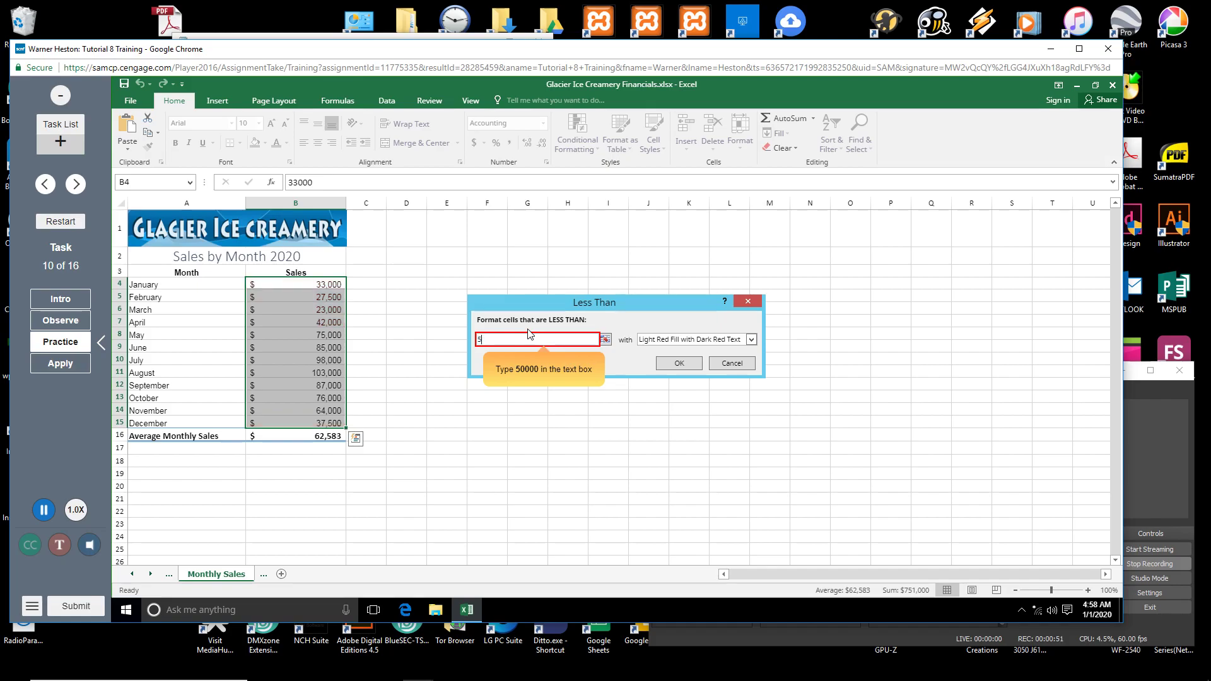
pyautogui.write('50000')
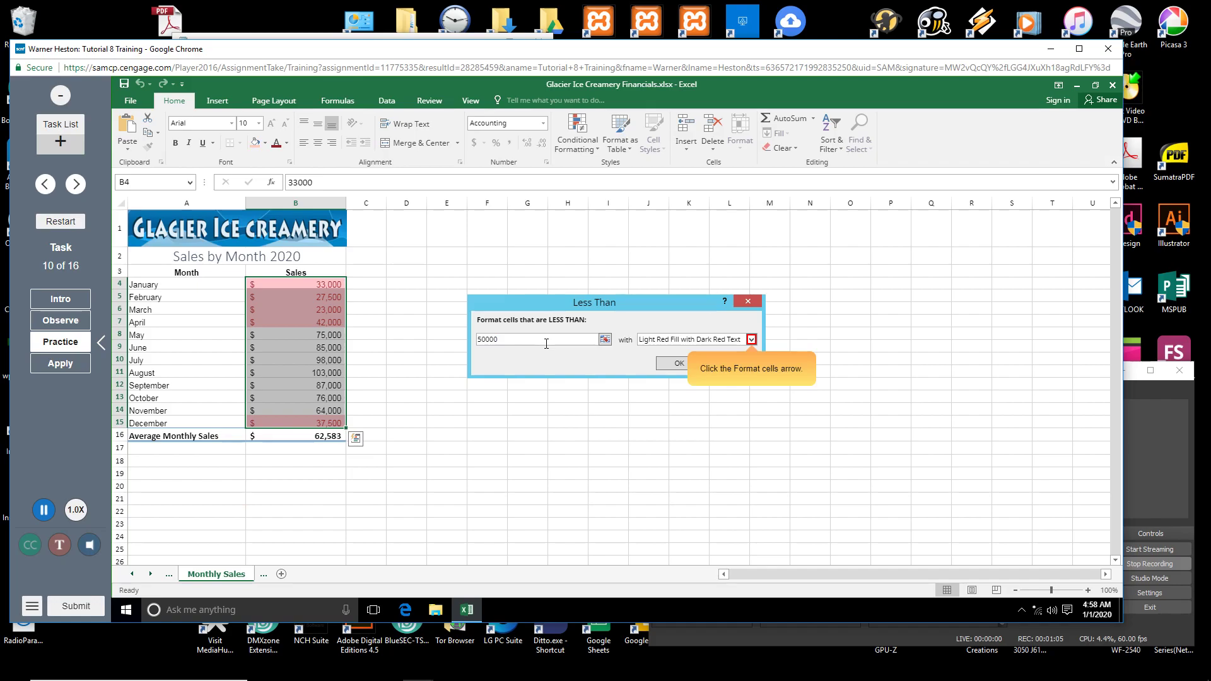
# Step: Apply Yellow Fill with Dark Yellow Text to the Less Than 50000 rule
pyautogui.click(751, 339)
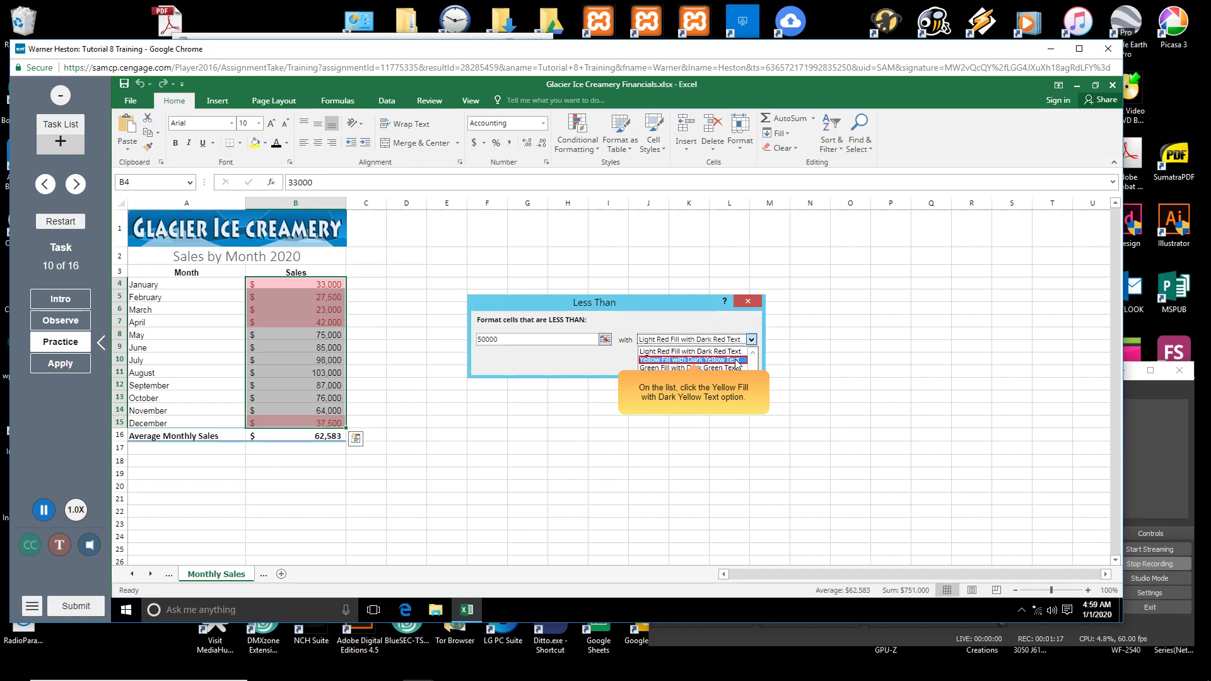
pyautogui.click(739, 360)
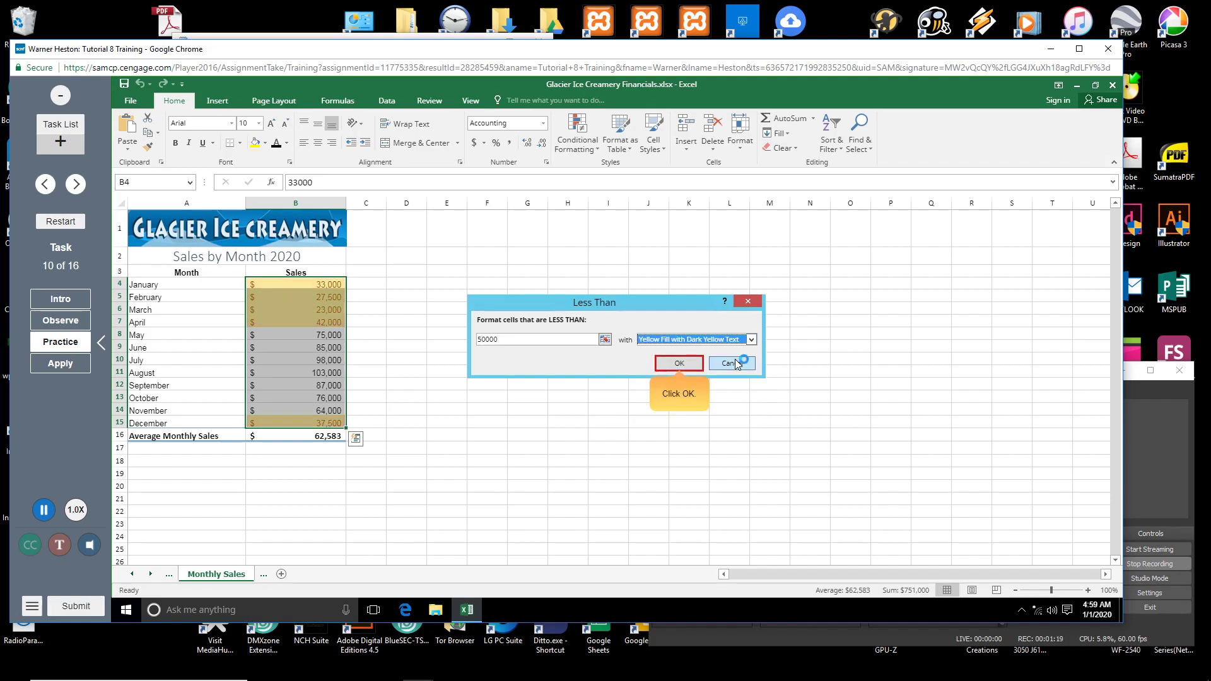
pyautogui.click(683, 363)
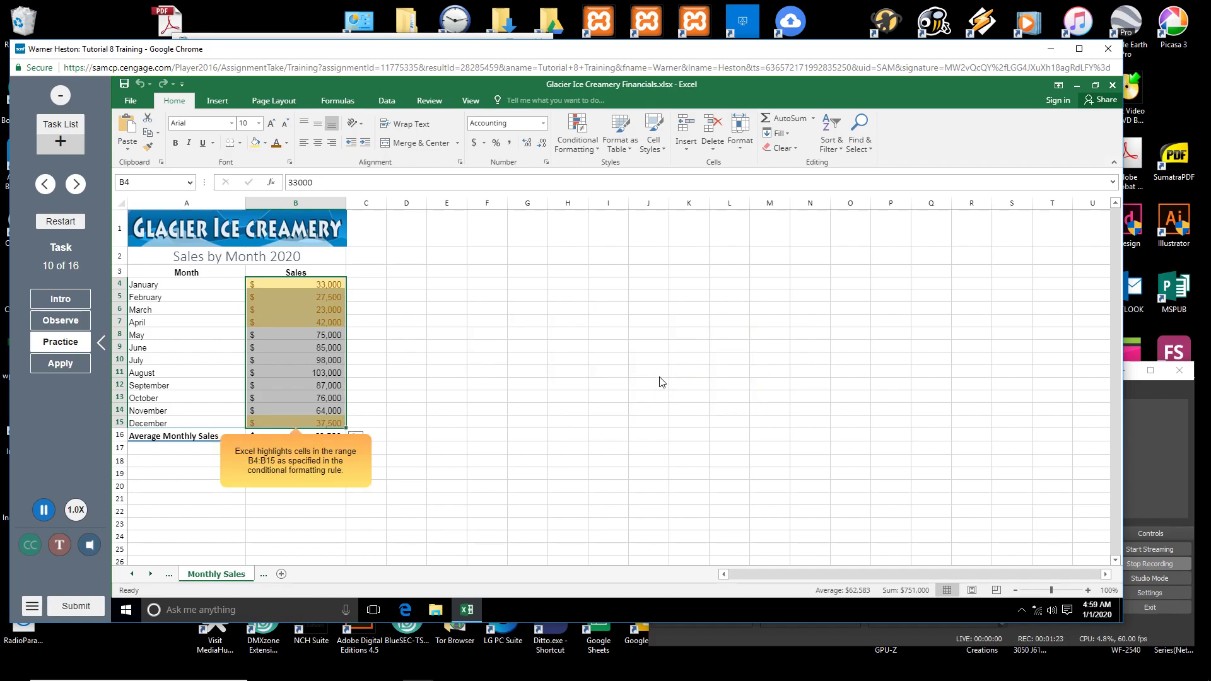